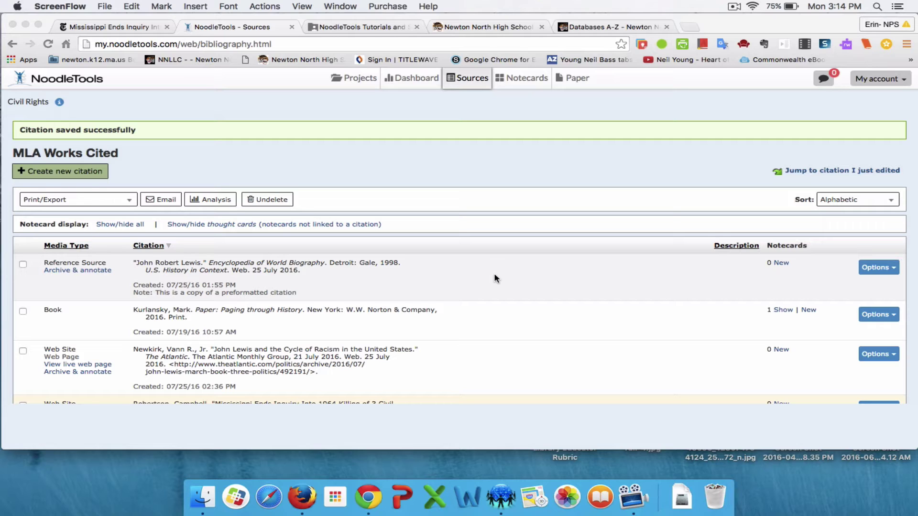
Step: Start a new citation in the Civil Rights list, with Website as the source location
left_click(147, 25)
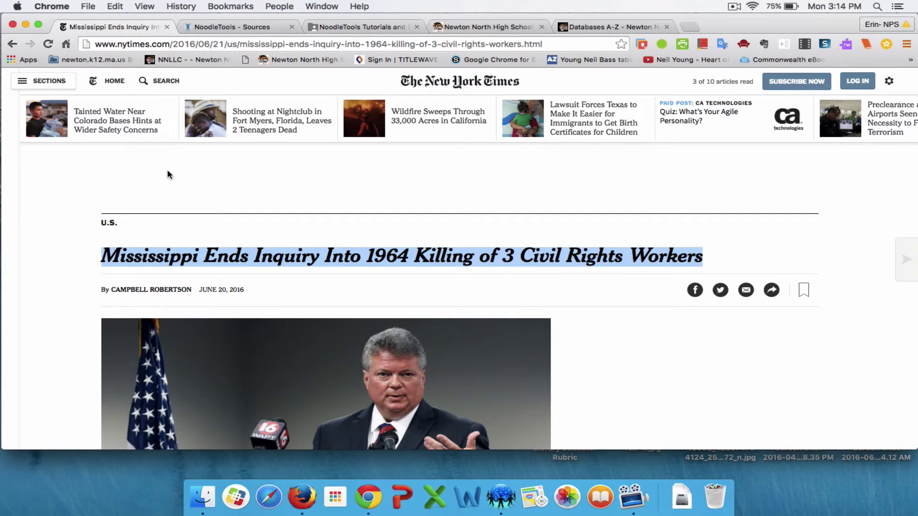
left_click(264, 30)
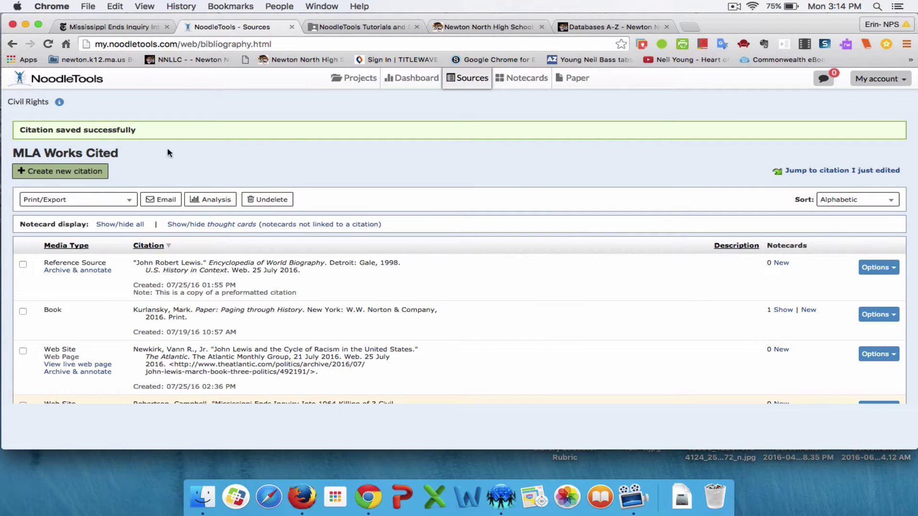
left_click(89, 172)
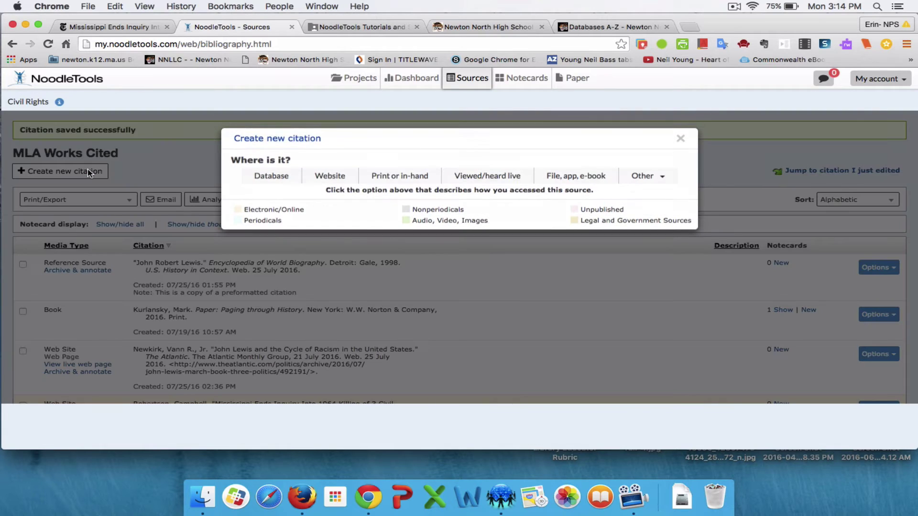
left_click(340, 183)
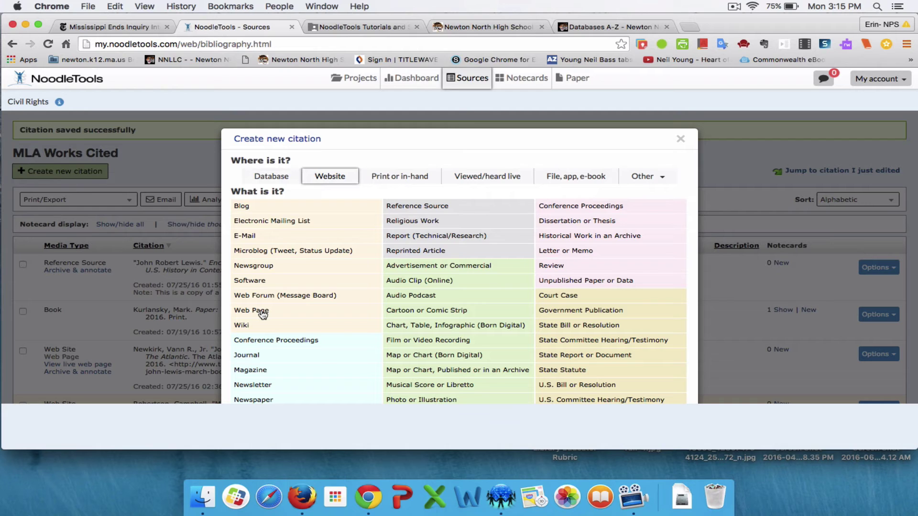
Step: Choose Web Page as the source type and check the article's publication date
left_click(262, 313)
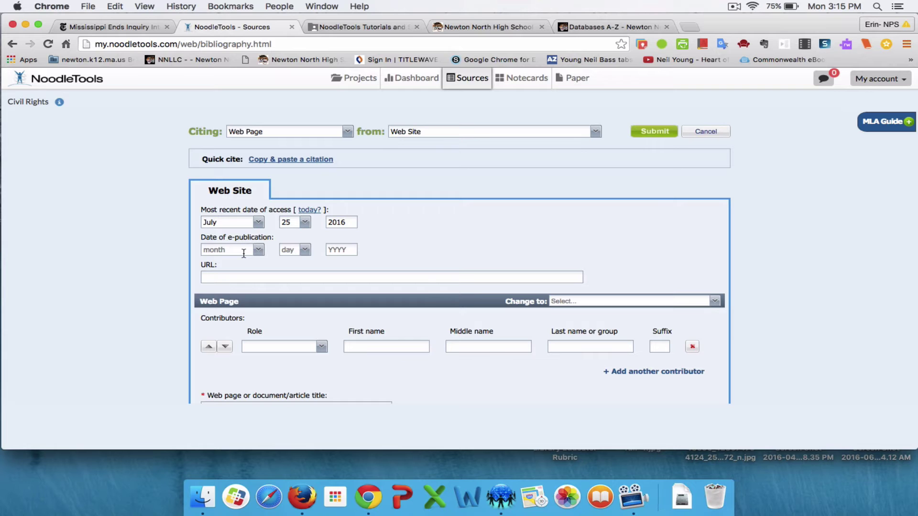
left_click(110, 28)
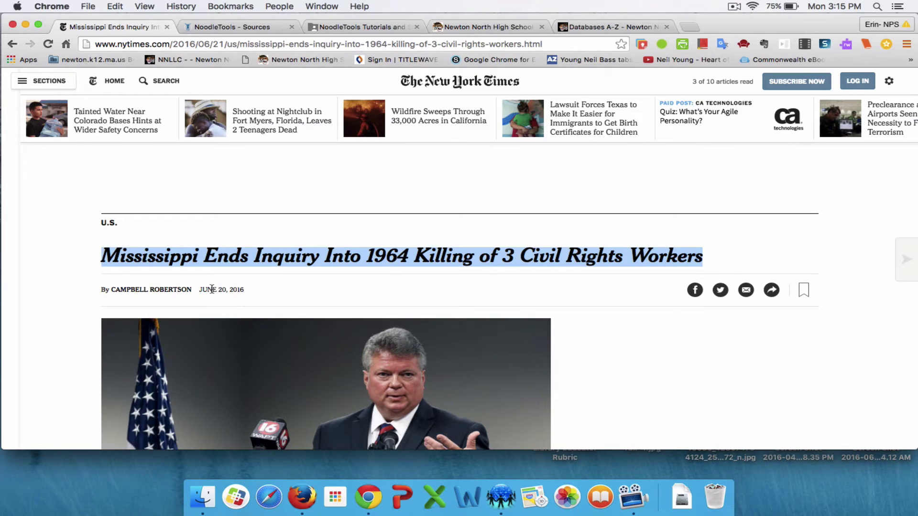
left_click(256, 28)
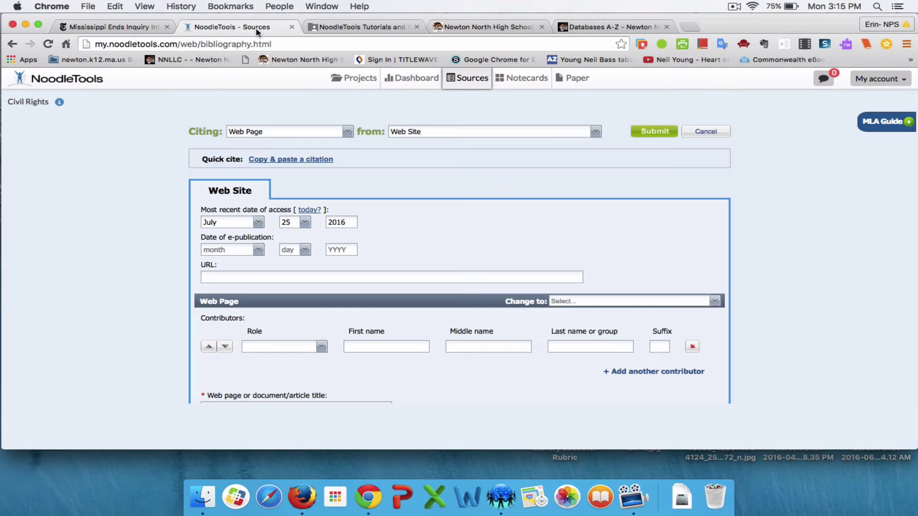
Step: Set the e-publication date to June 20, 2016, then select the article's web address
left_click(258, 250)
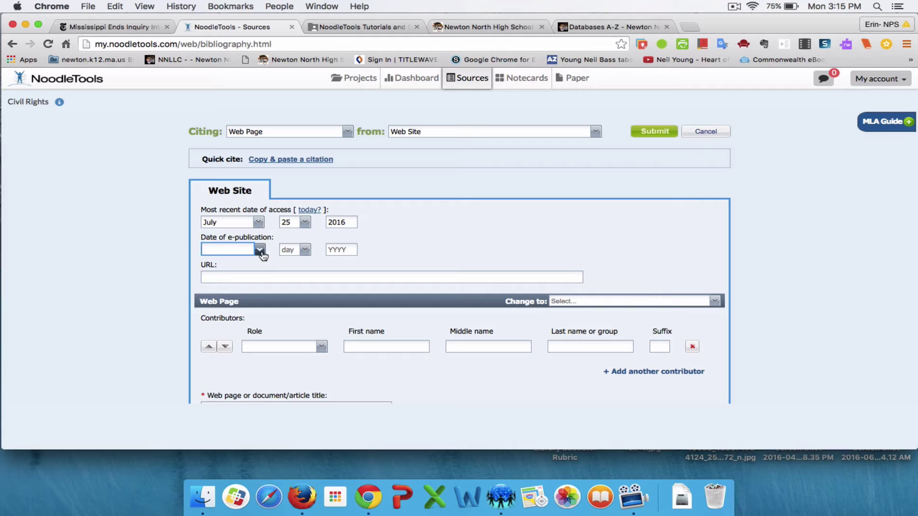
left_click(239, 331)
left_click(304, 249)
scroll(296, 353, "down", 3)
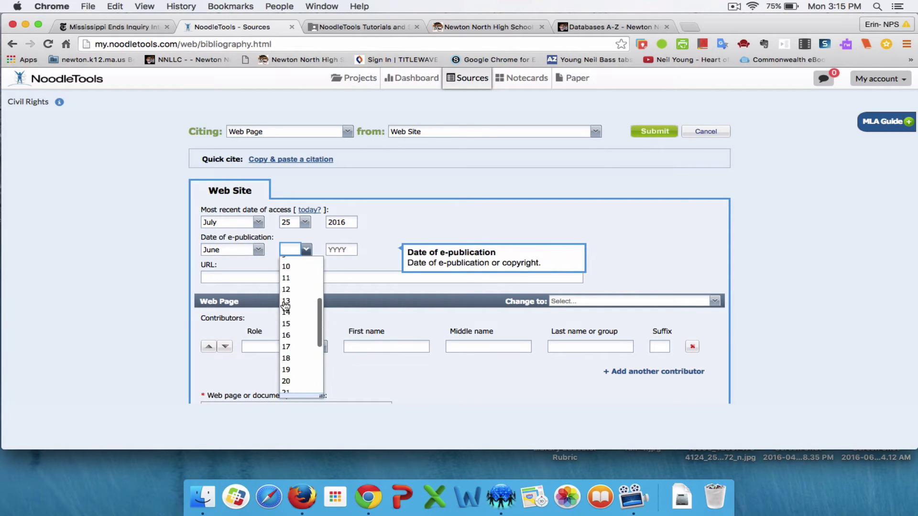
left_click(293, 371)
left_click(345, 250)
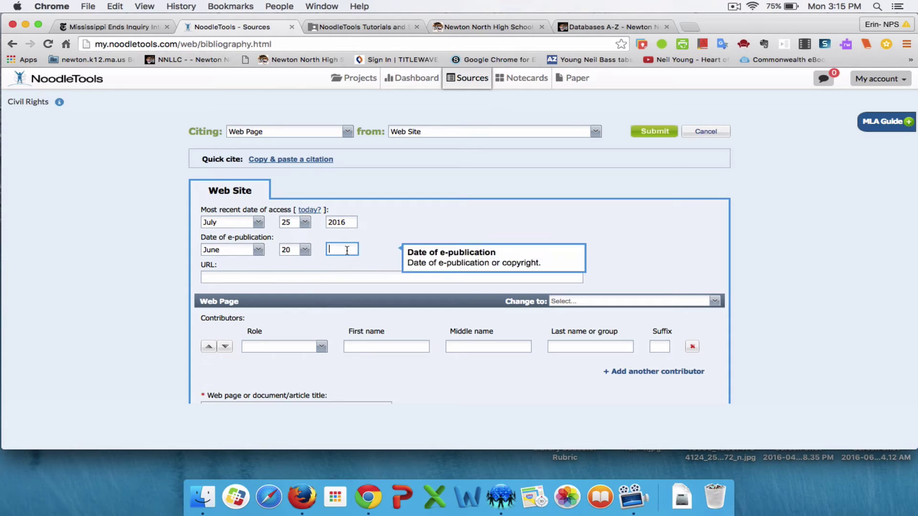
type("2016")
left_click(347, 276)
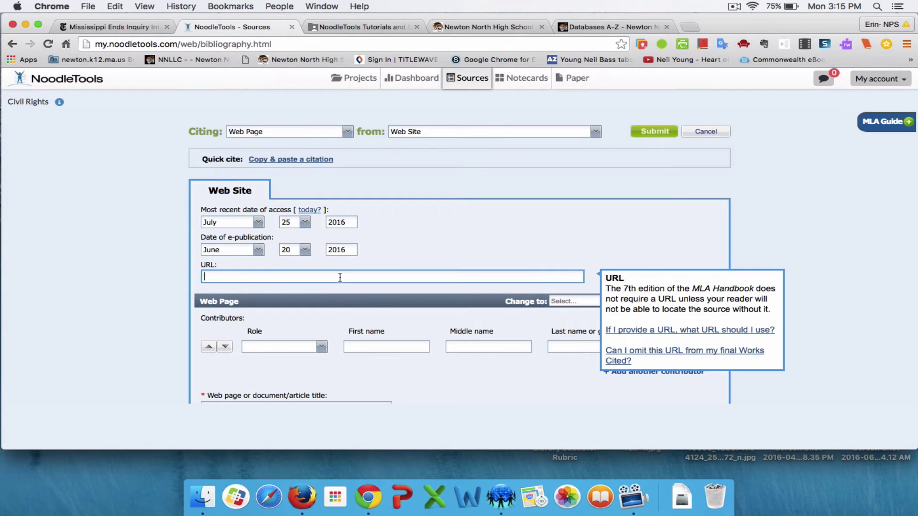
left_click(123, 26)
left_click(136, 44)
key("super+c")
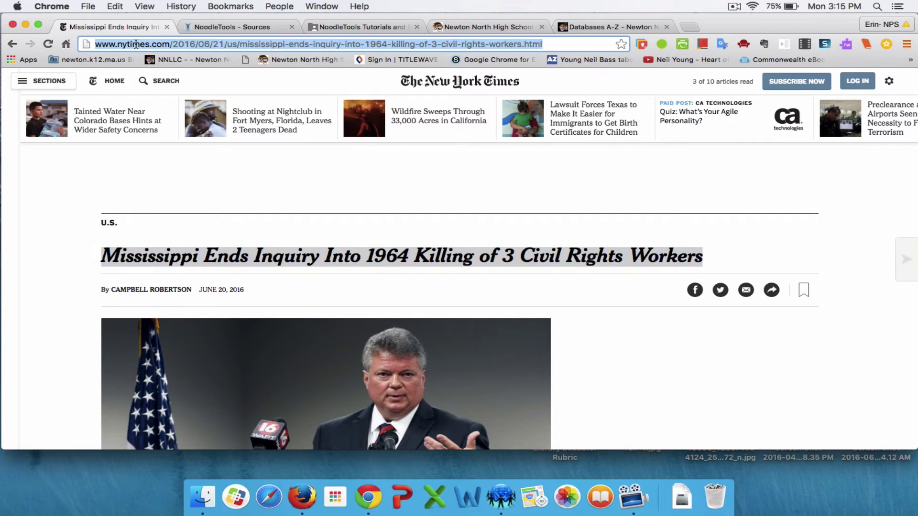
Step: Paste the NYT article's full address into the citation's URL field
left_click(243, 26)
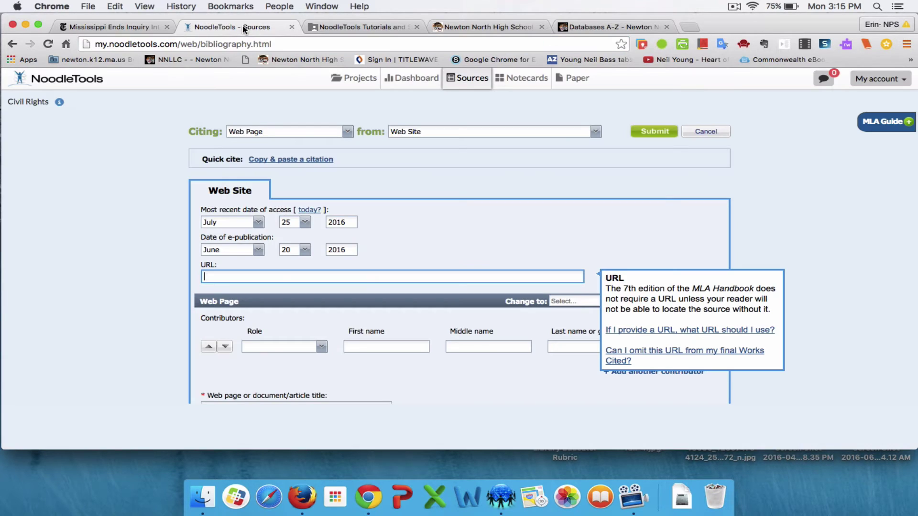
key("super+v")
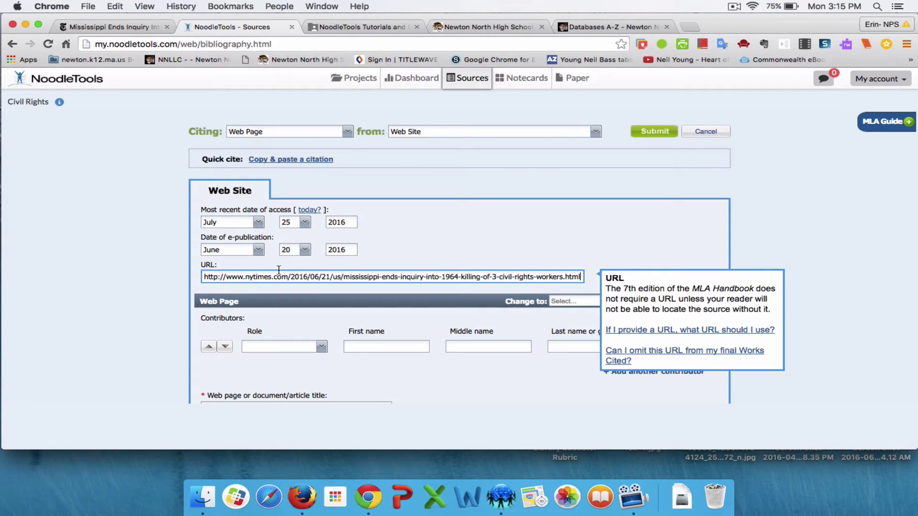
left_click(151, 290)
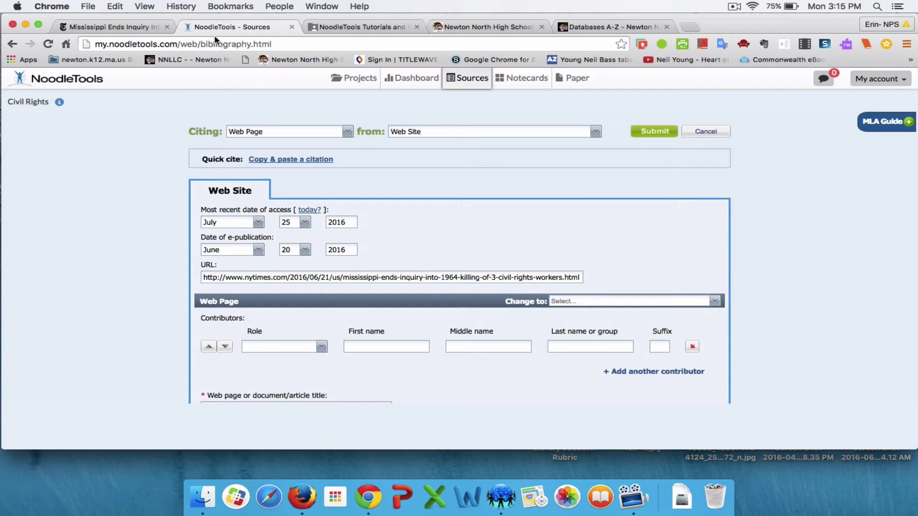
left_click(139, 27)
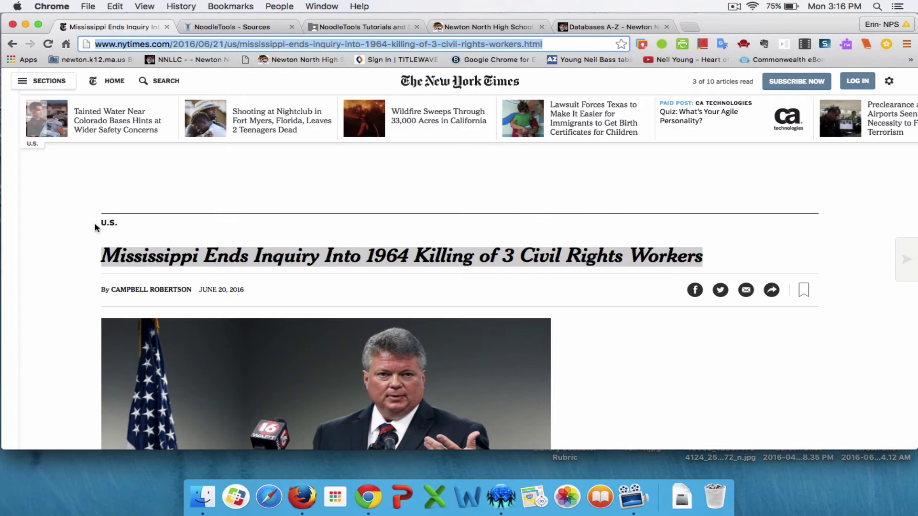
scroll(95, 224, "down", 3)
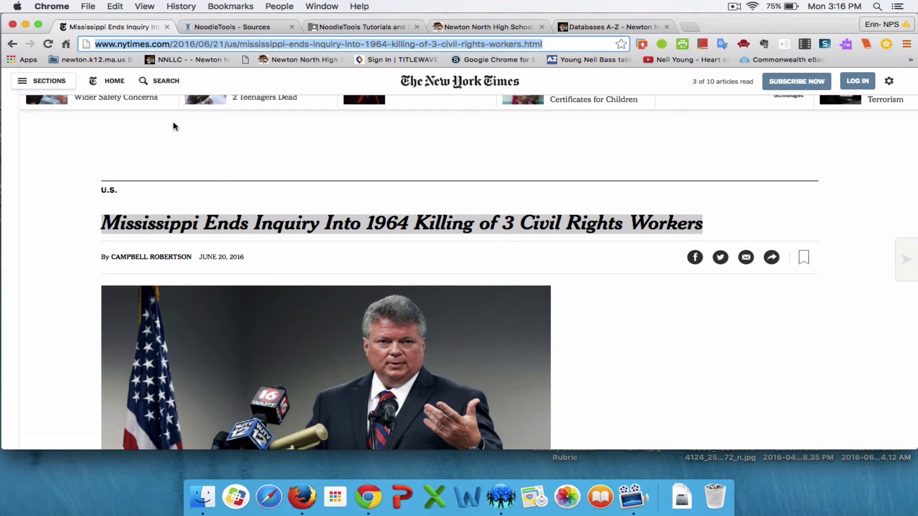
Step: Add the article's author as an Author contributor with first and last name
left_click(239, 27)
left_click(267, 352)
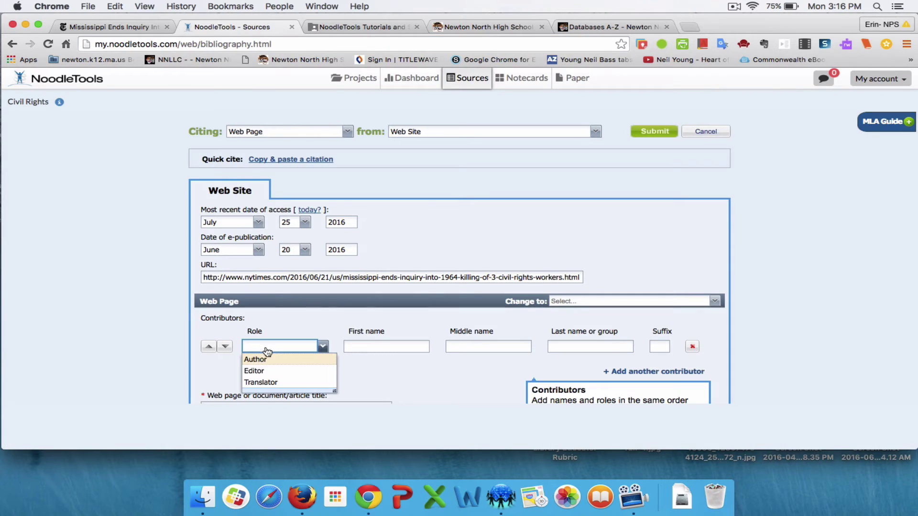
left_click(275, 358)
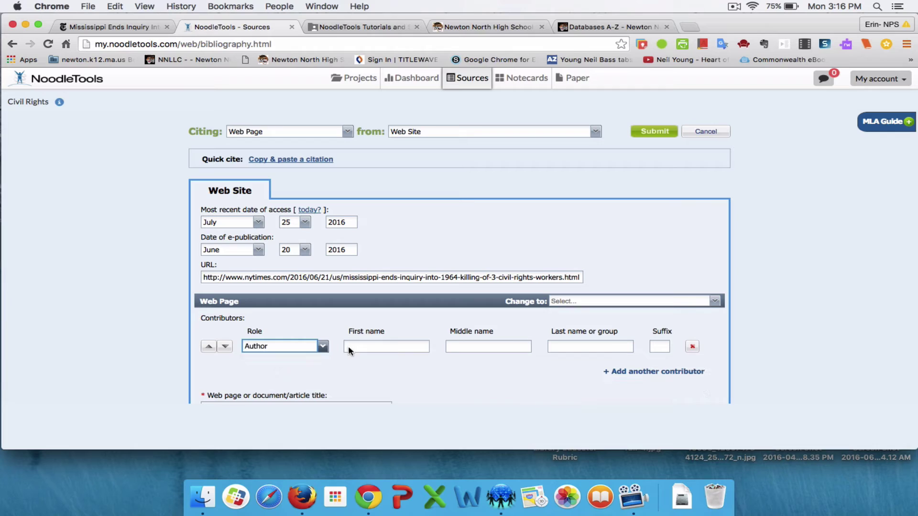
left_click(395, 345)
type("C")
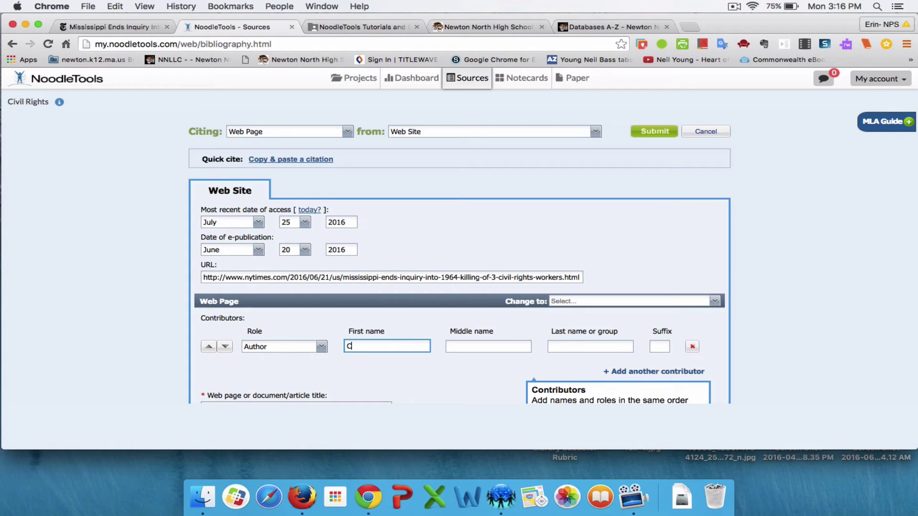
type("ampbell")
key("Tab")
key("Tab")
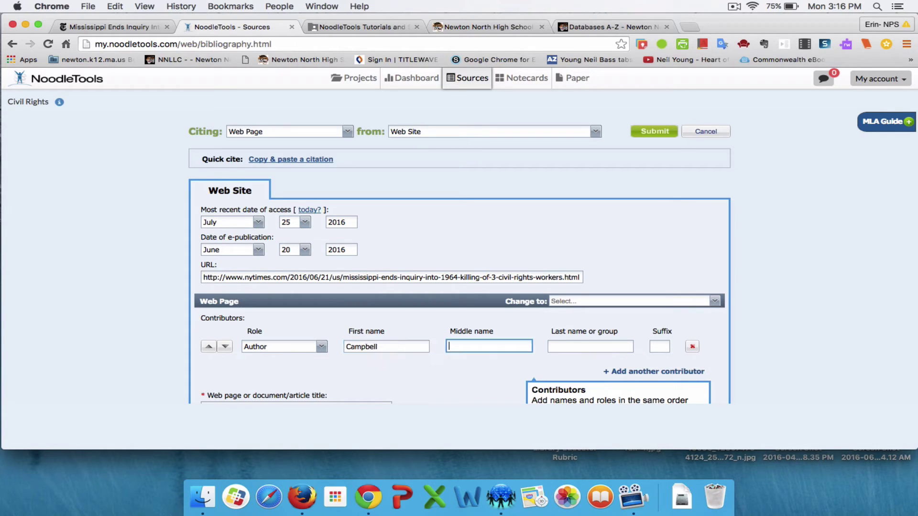
type("Ro")
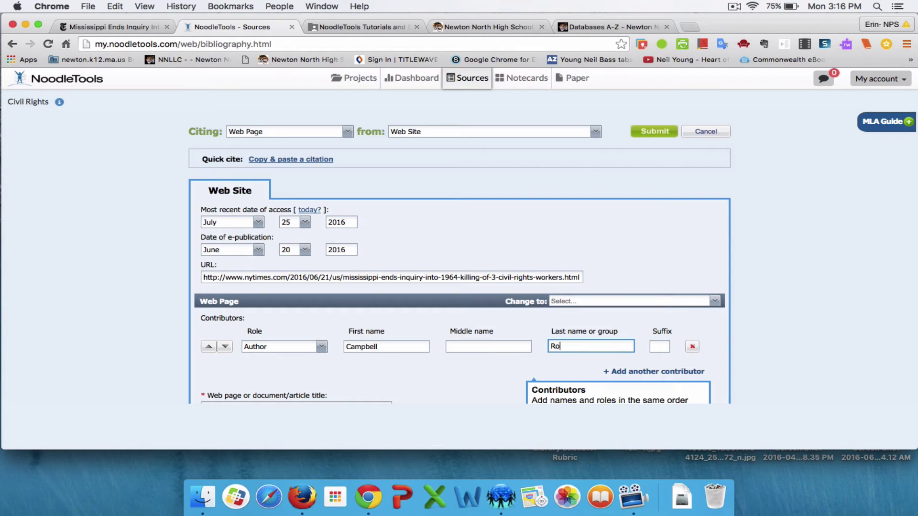
type("bertson")
left_click(129, 374)
scroll(129, 376, "down", 5)
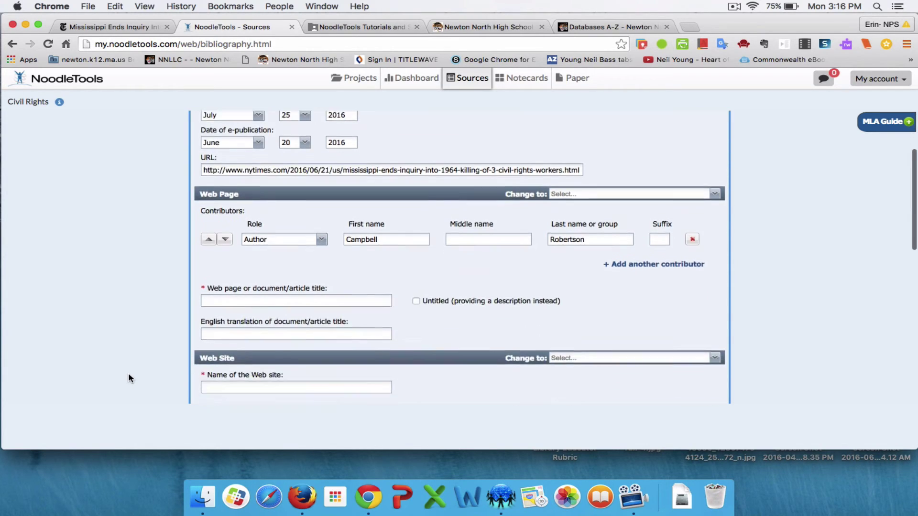
Step: Copy the headline 'Mississippi Ends Inquiry Into 1964 Killing of 3 Civil Rights Workers' into the title field
scroll(128, 378, "down", 3)
left_click(250, 235)
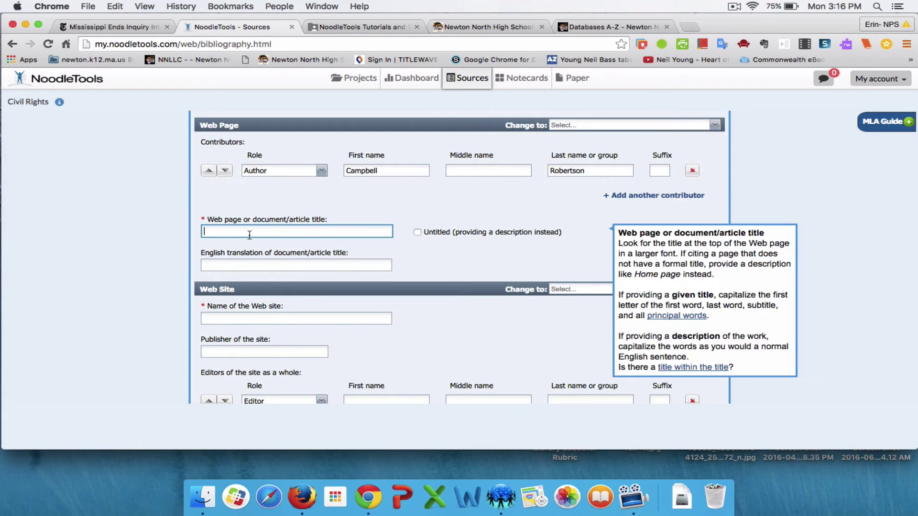
left_click(134, 31)
scroll(76, 273, "down", 5)
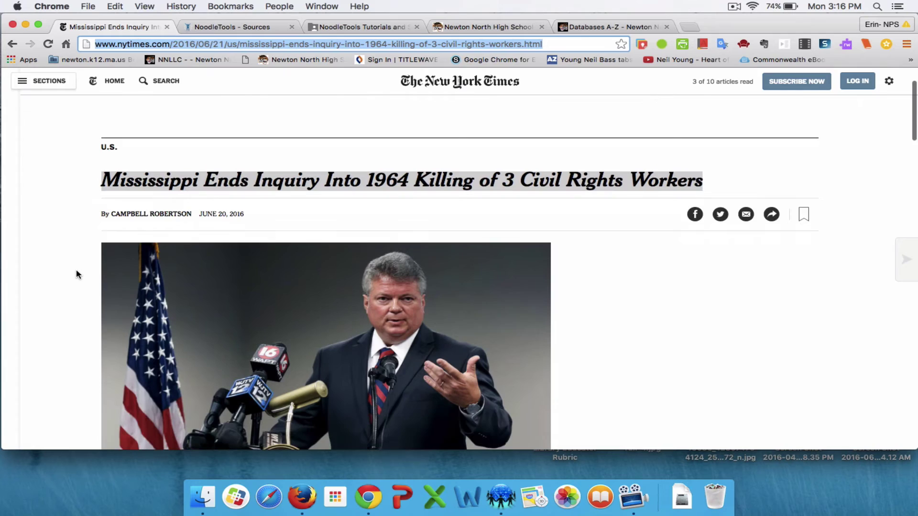
scroll(76, 271, "down", 2)
scroll(76, 271, "up", 6)
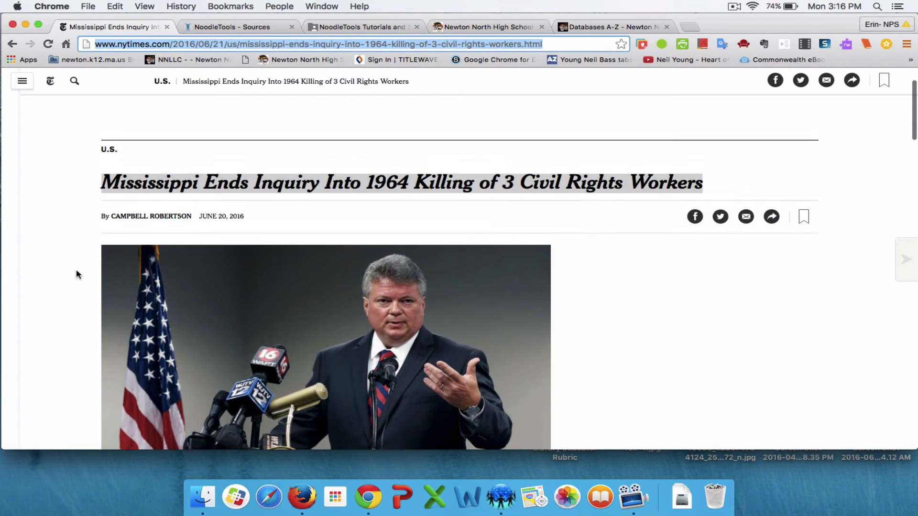
left_click(96, 185)
left_click_drag(98, 185, 313, 196)
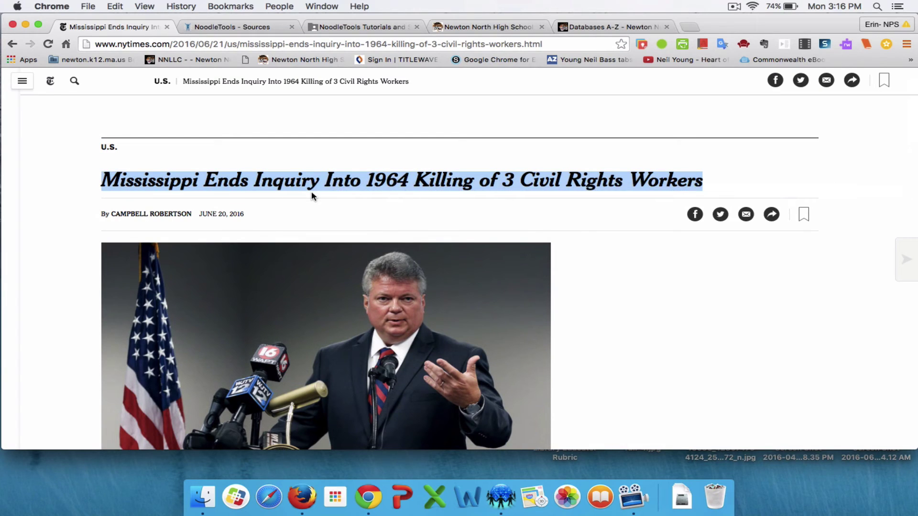
key("super+c")
left_click(232, 27)
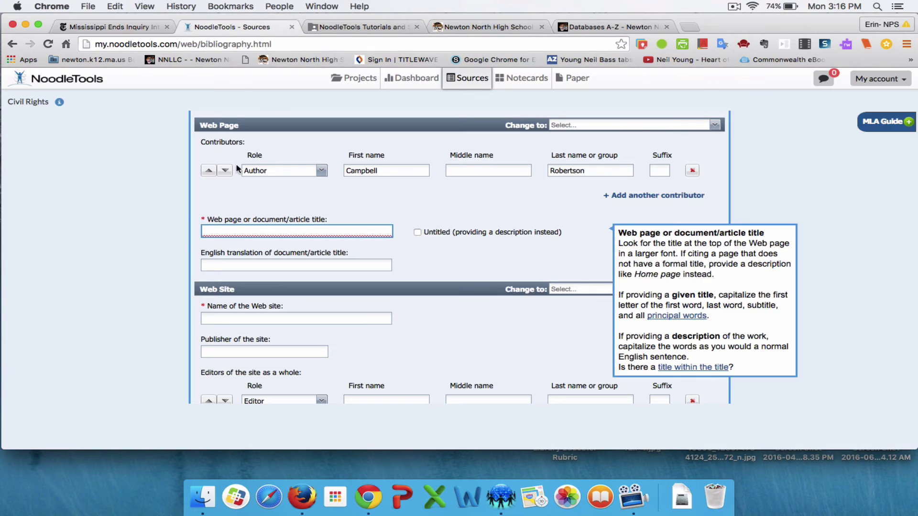
key("super+v")
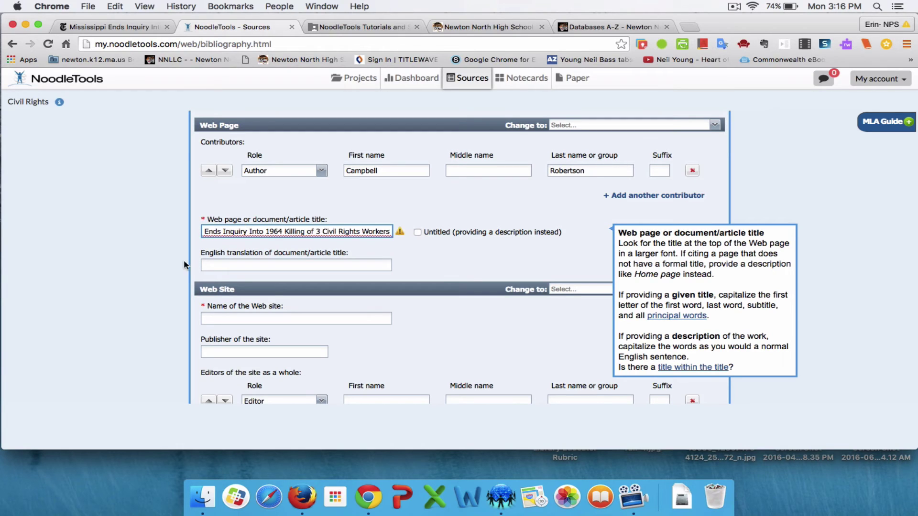
Step: Enter 'The New York Times' as the web site name
left_click(223, 320)
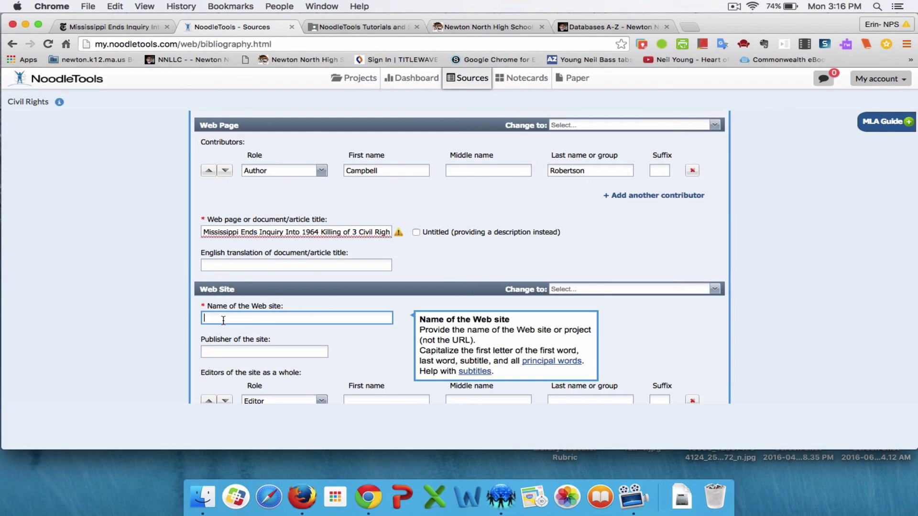
type("The New York Times")
left_click(167, 373)
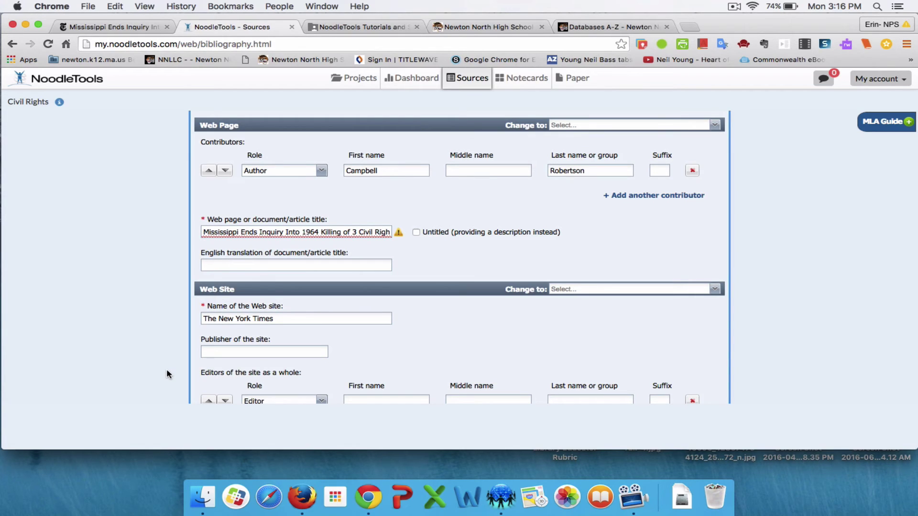
Step: Set the site's publisher to 'The New York Times' after checking the article's footer
scroll(167, 371, "down", 2)
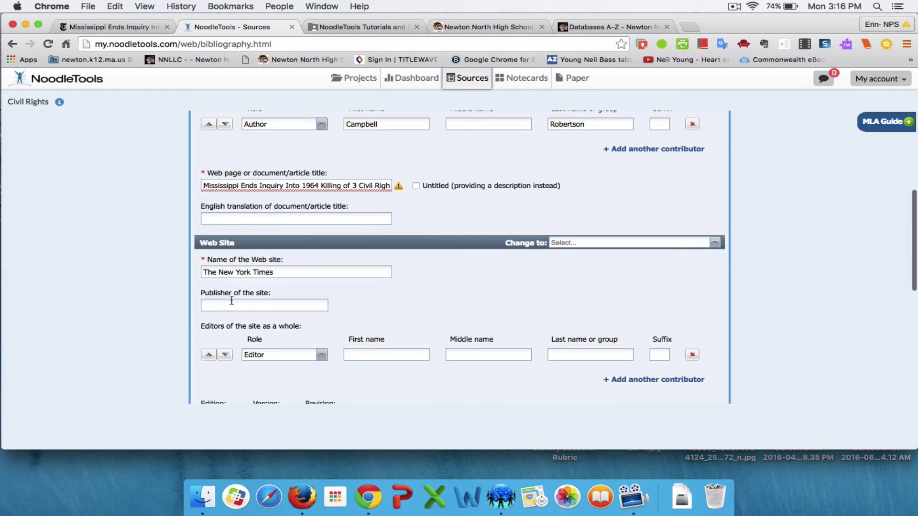
left_click(237, 306)
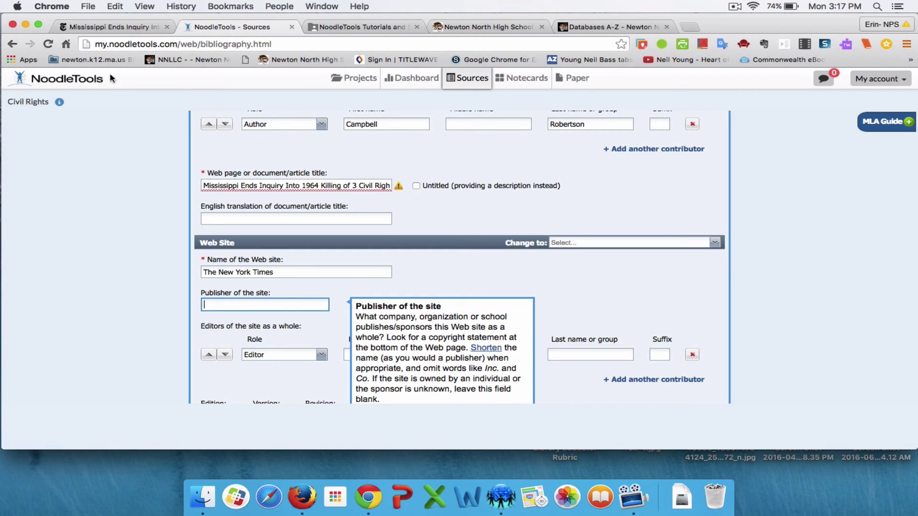
left_click(115, 27)
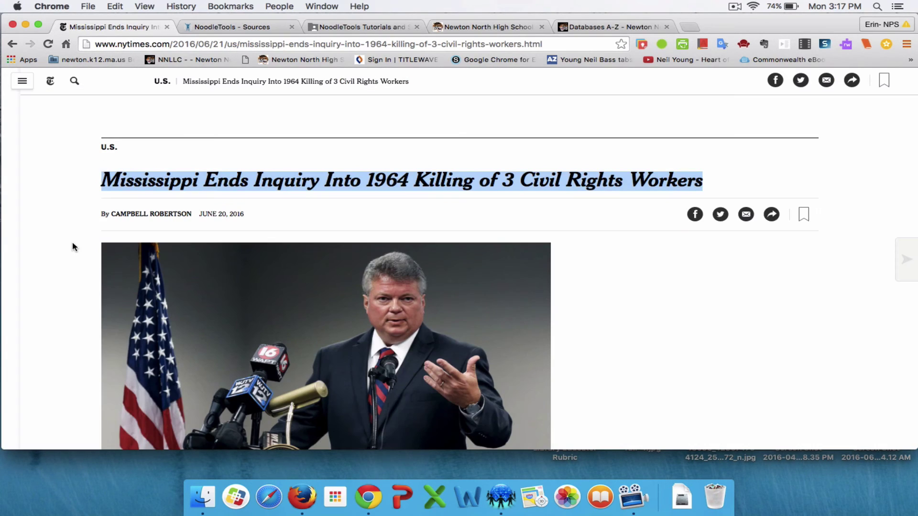
scroll(72, 242, "down", 5)
scroll(73, 242, "down", 15)
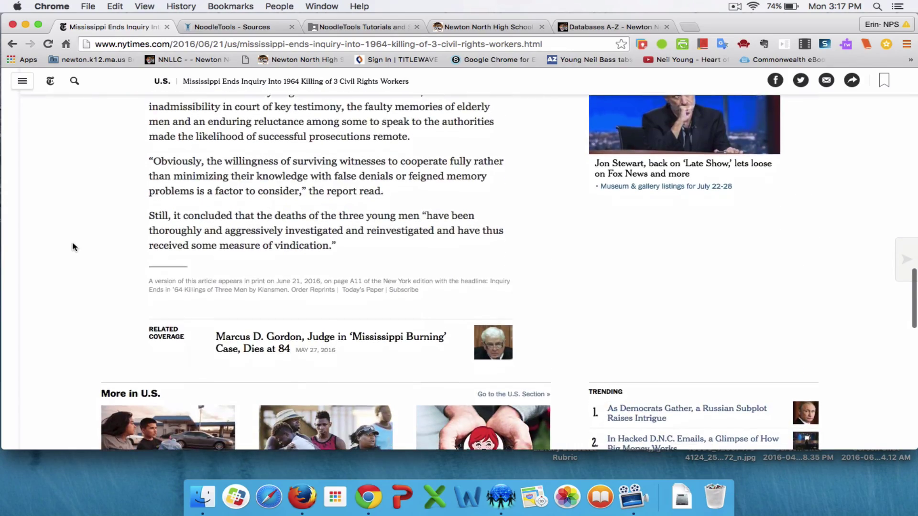
scroll(73, 242, "down", 15)
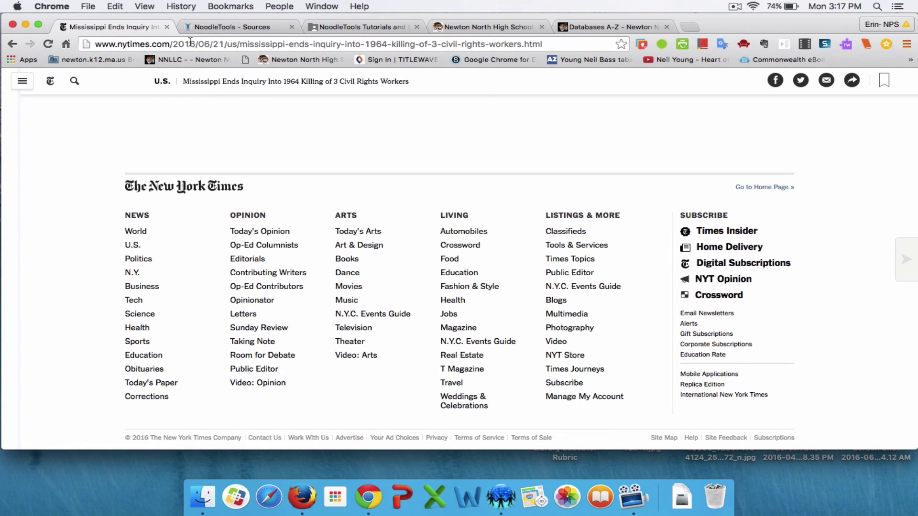
left_click(257, 27)
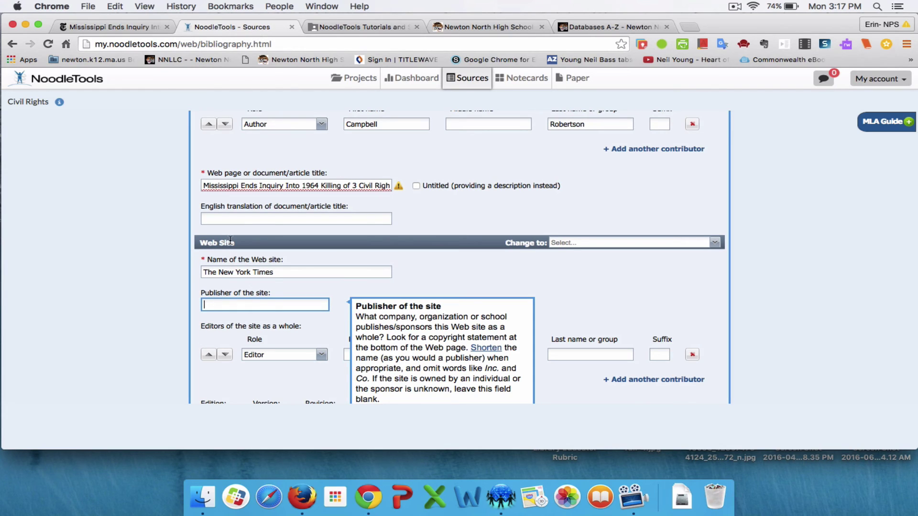
type("The New ")
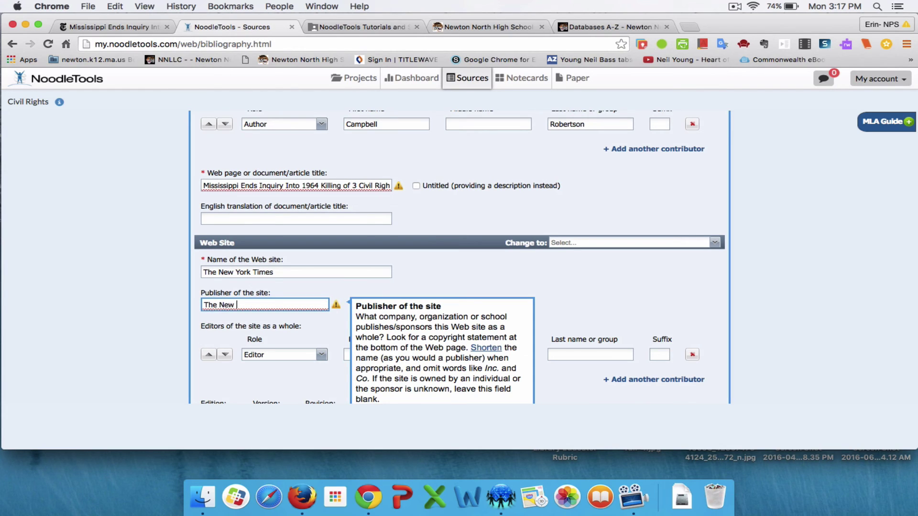
type("York Times")
left_click(145, 288)
scroll(141, 296, "down", 5)
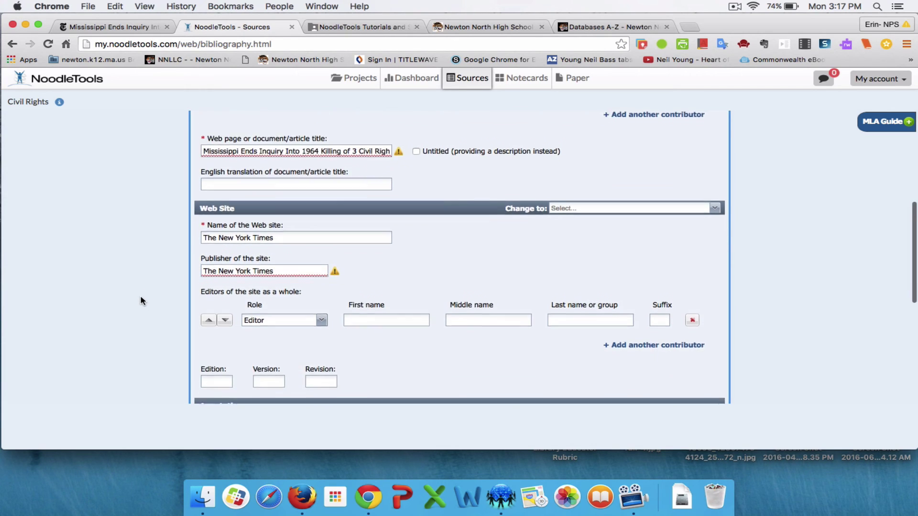
scroll(142, 301, "down", 5)
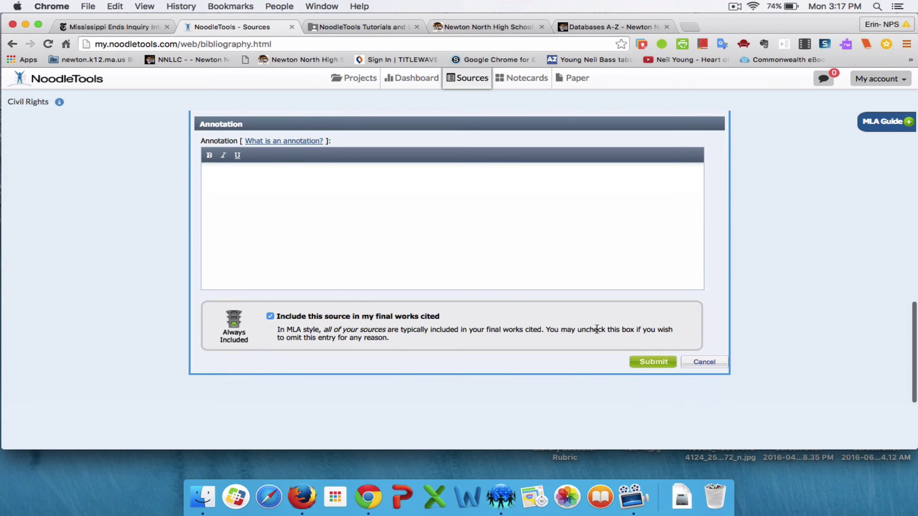
Step: Submit the citation and find the new NYT entry in the MLA Works Cited list
left_click(662, 363)
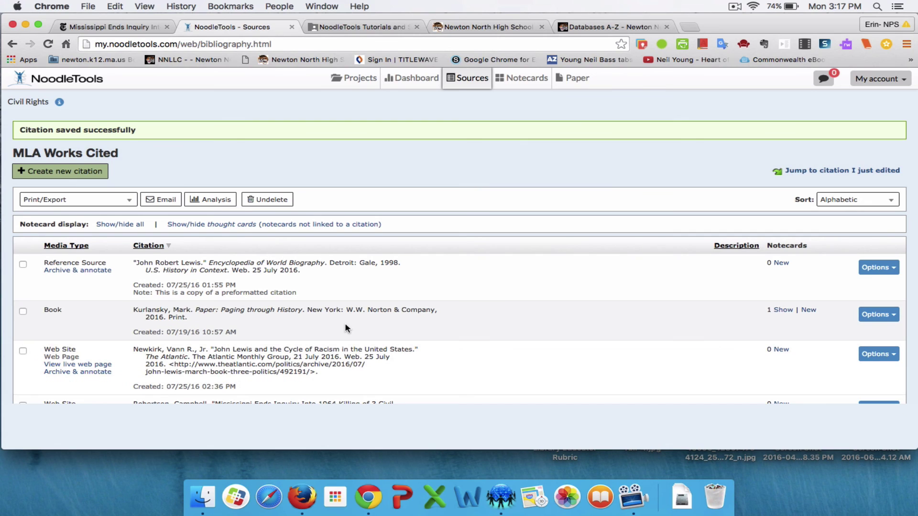
scroll(347, 328, "down", 3)
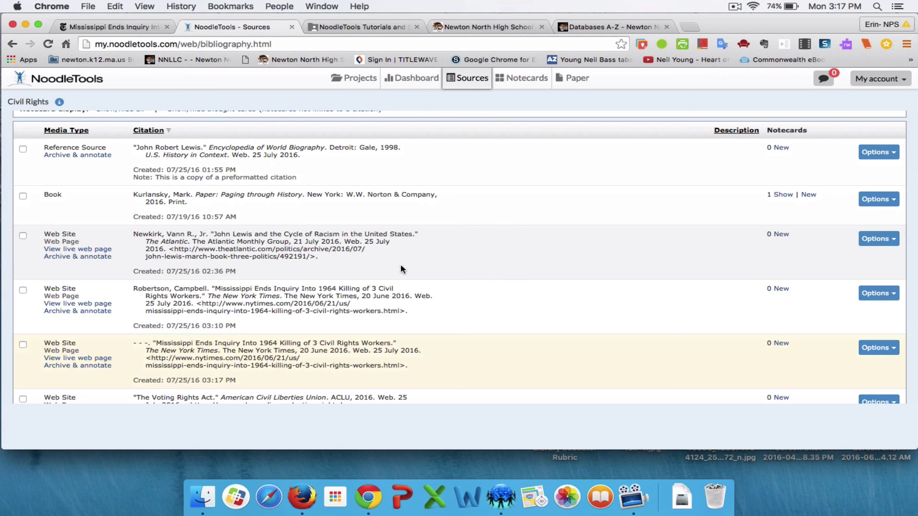
scroll(390, 310, "up", 2)
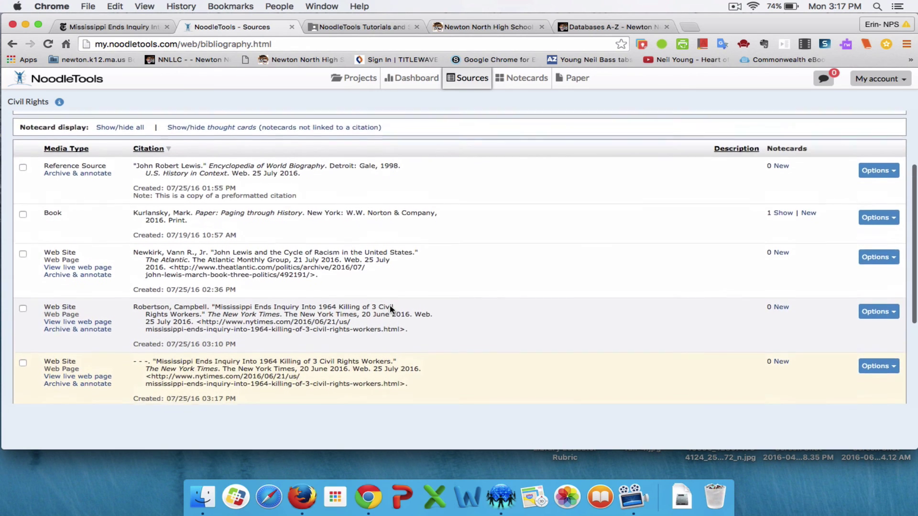